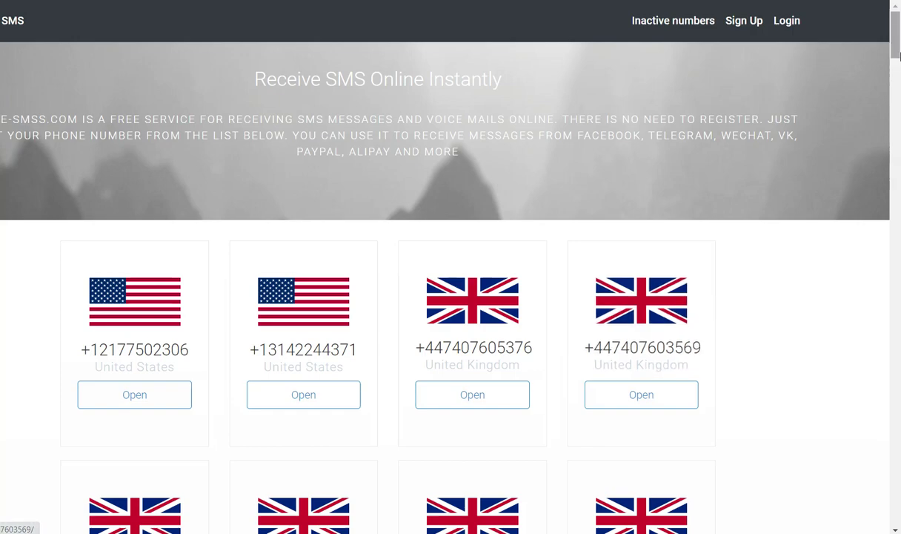
- Scan the free US and UK numbers on Receive-SMSS, then return to the OpenAI signup window
mouse_move(895, 52)
mouse_down()
mouse_move(896, 154)
mouse_move(899, 46)
mouse_up()
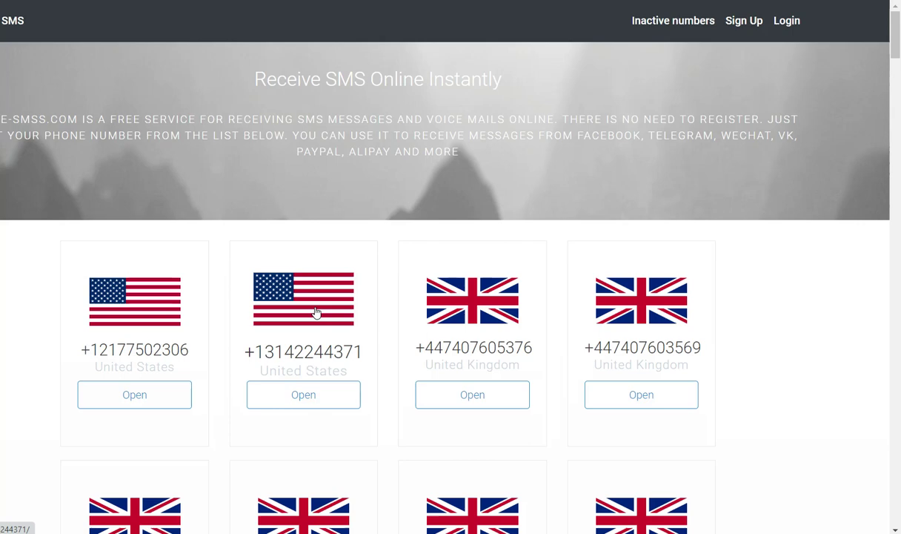
mouse_move(319, 528)
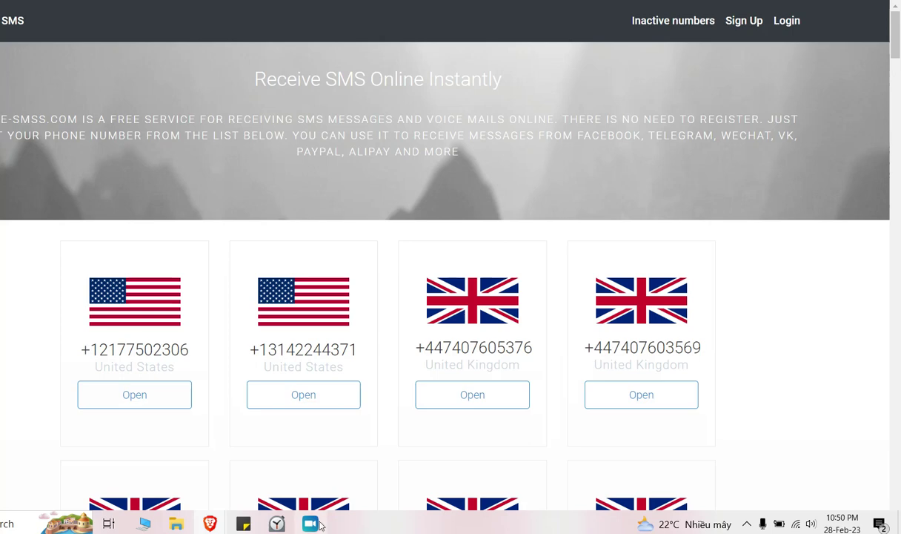
mouse_move(206, 501)
click(269, 487)
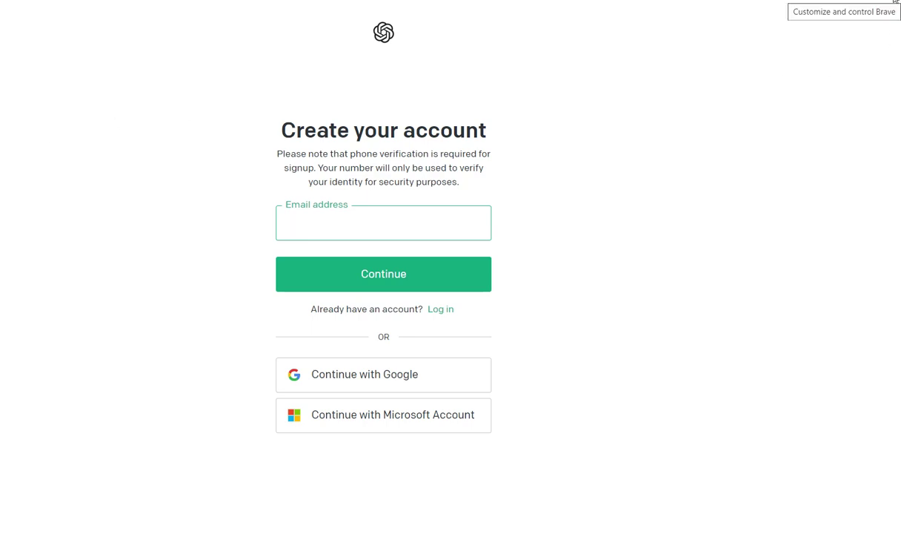
- Open Brave's main menu and dismiss it without choosing anything, leaving the Emailnator page in view
click(895, 3)
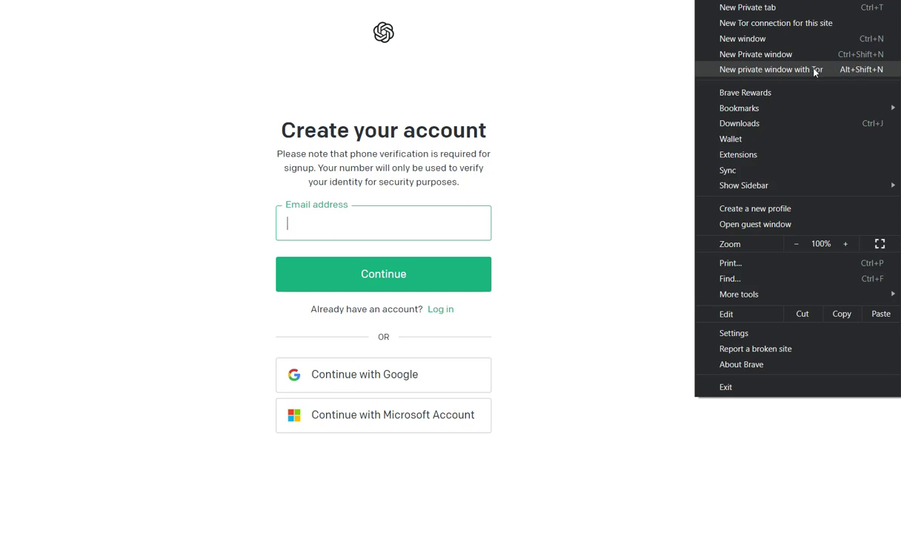
click(628, 81)
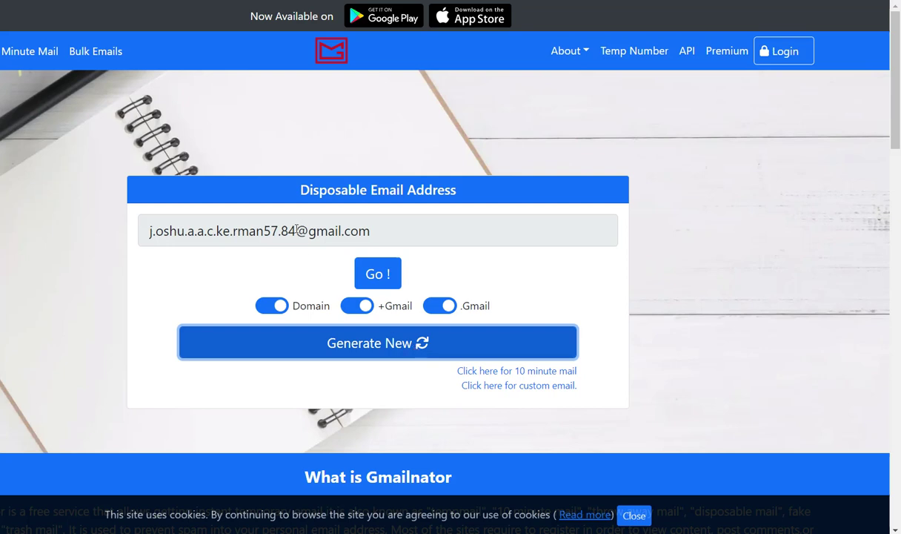
- Select the generated disposable Gmail address in Emailnator and go back to the OpenAI signup tab
click(376, 230)
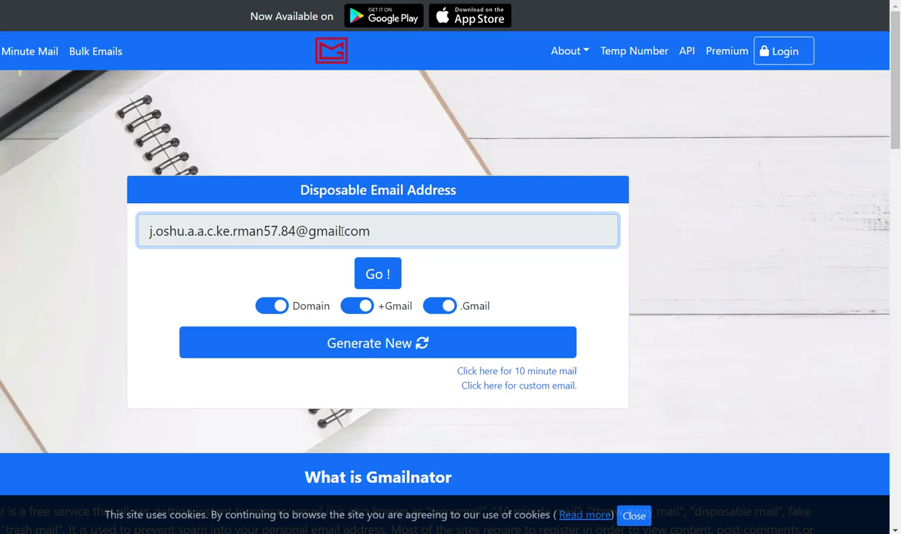
triple_click(342, 230)
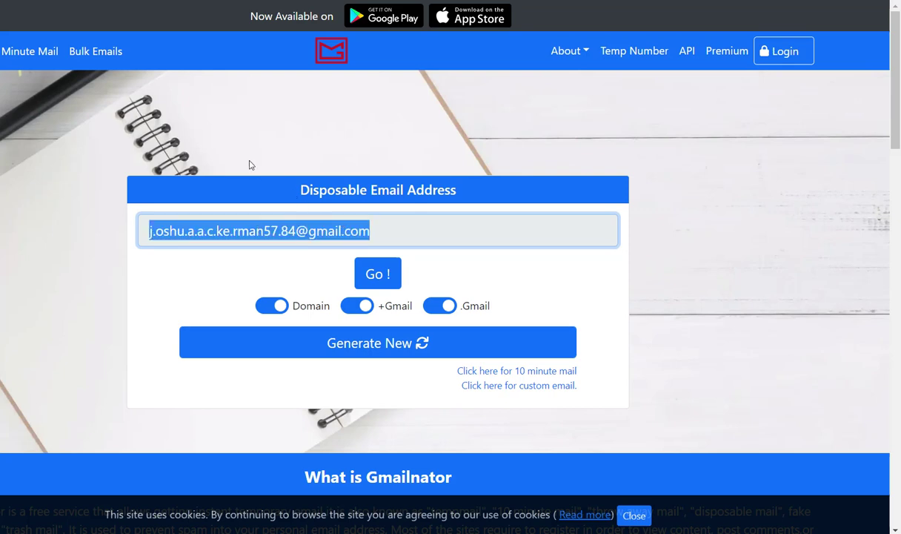
key(ctrl+Tab)
- Submit the pasted disposable email address and an account password of at least 8 characters
click(338, 216)
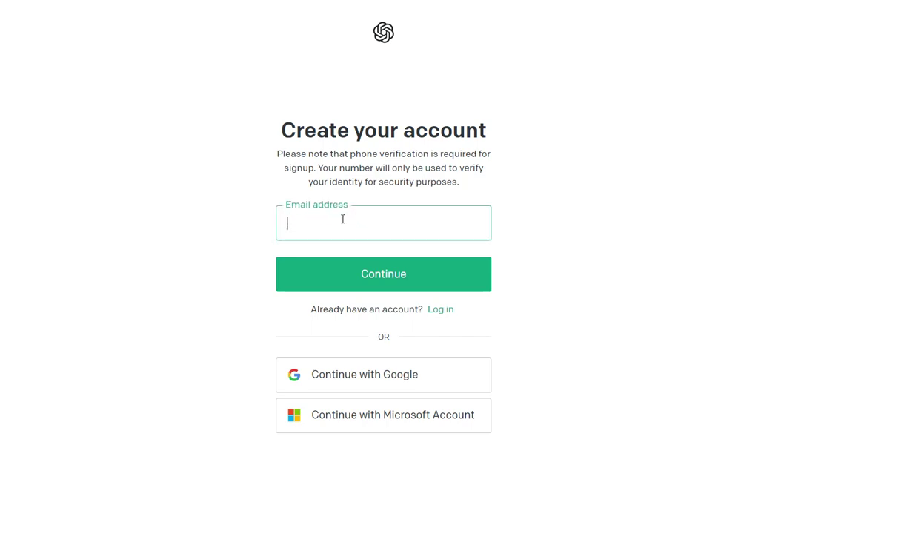
key(ctrl+v)
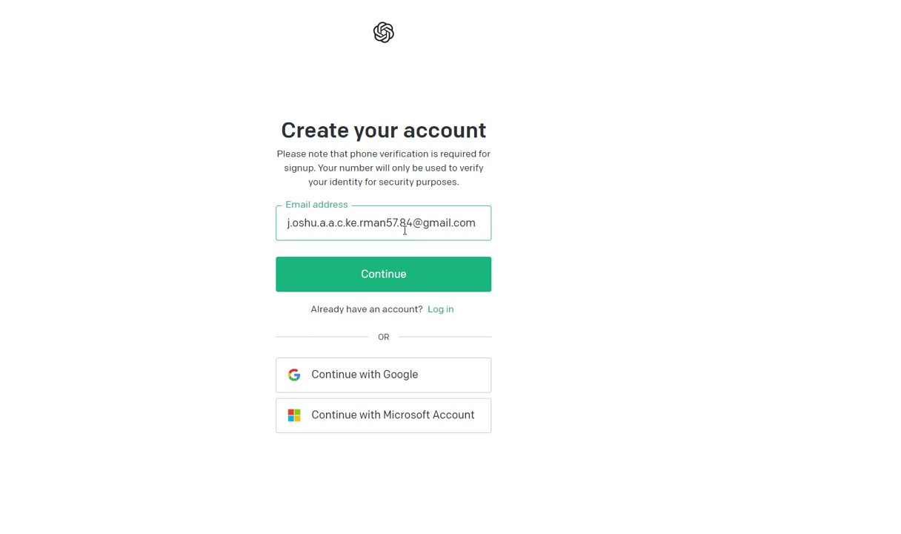
click(427, 274)
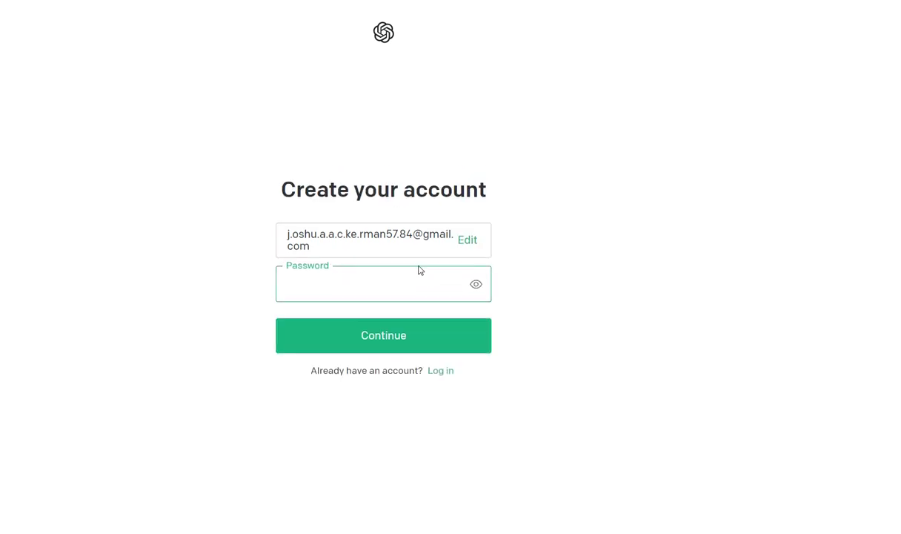
text(••••)
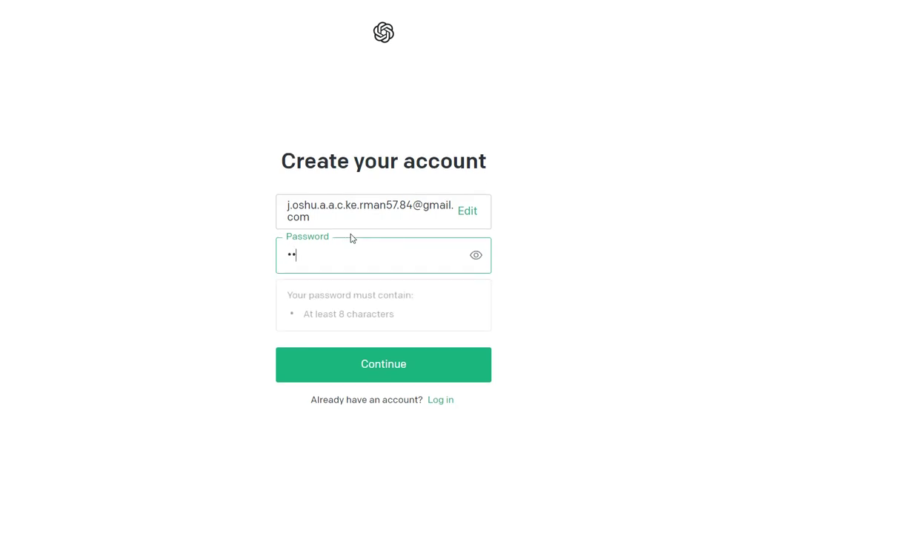
text(••••••)
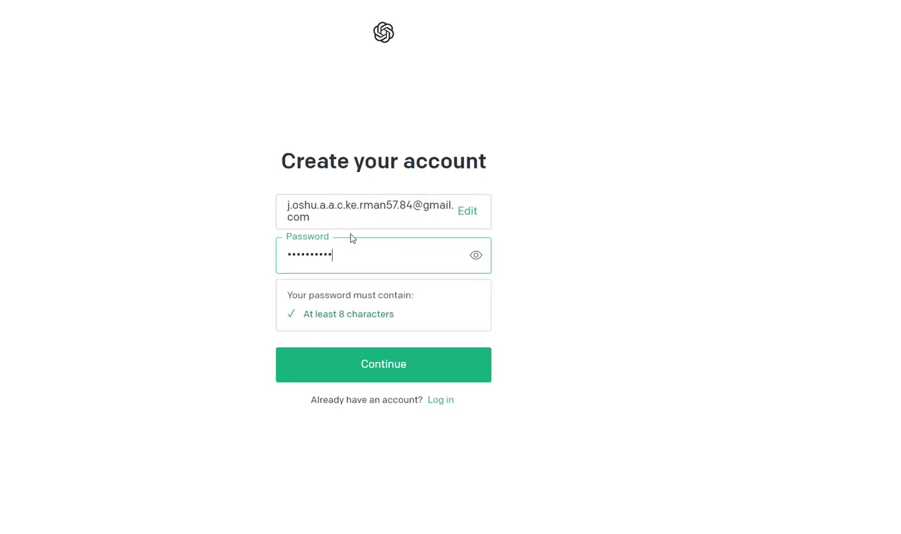
click(400, 366)
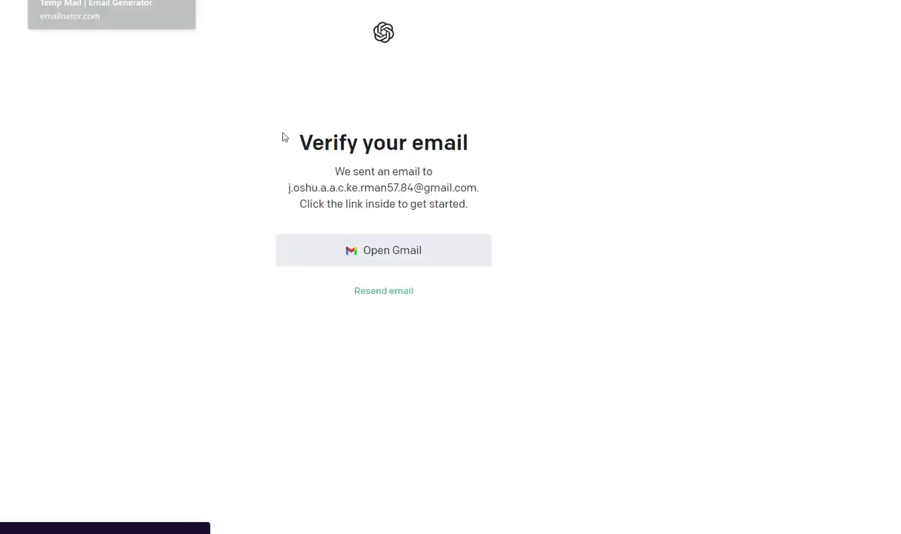
- Open the disposable inbox in Emailnator and the OpenAI 'Verify your email' message to verify the address
key(ctrl+Tab)
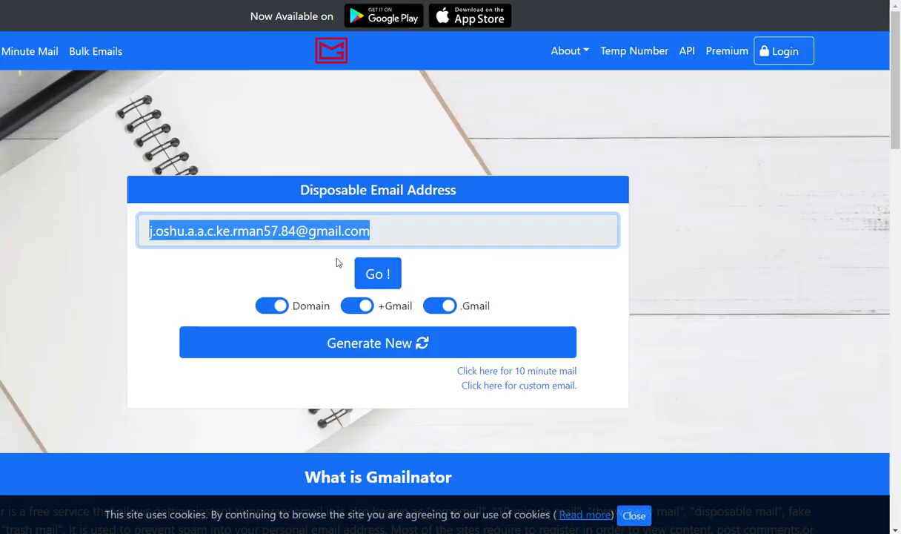
click(374, 271)
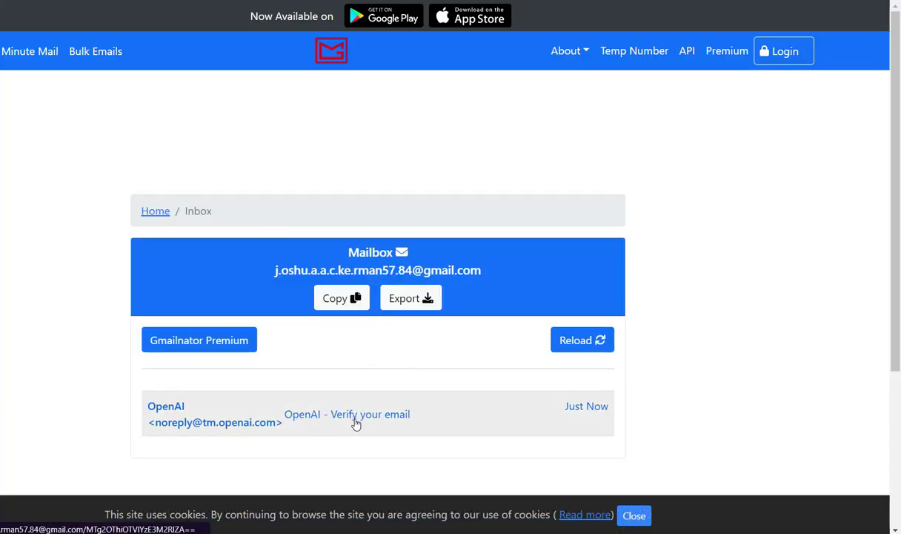
click(356, 423)
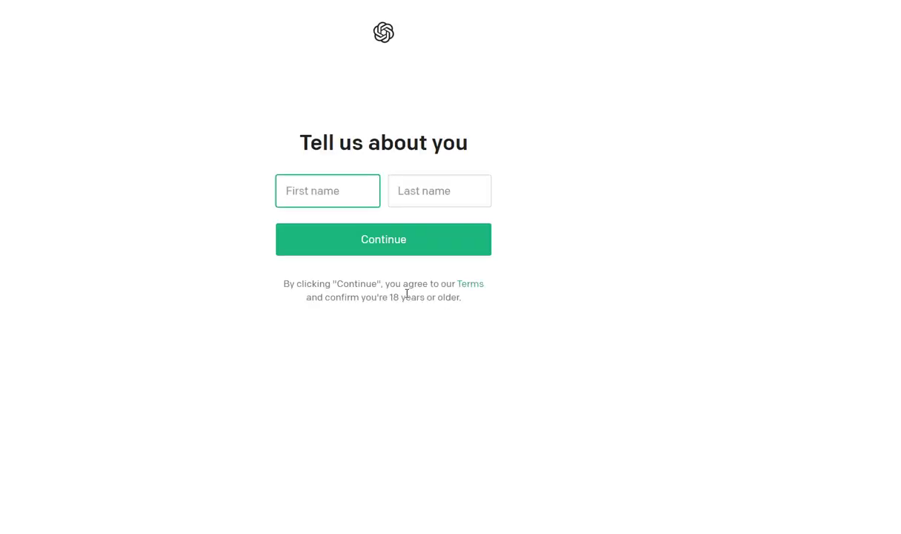
- Enter the account holder's first name and move on to the Last name field
text(Vince)
click(433, 195)
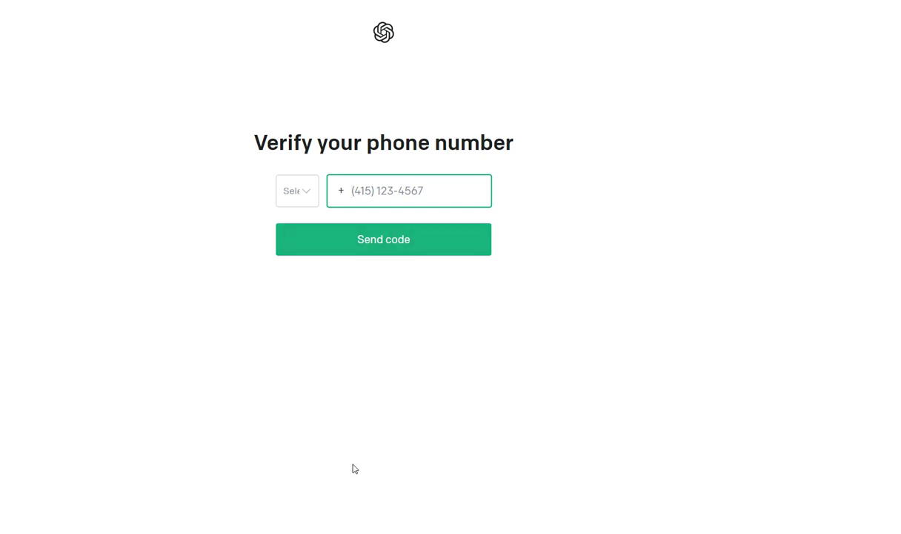
mouse_move(260, 531)
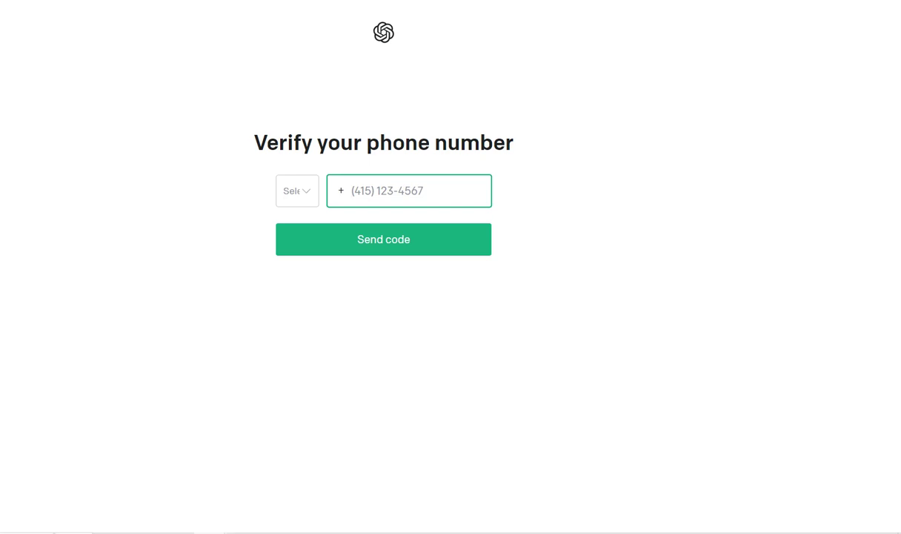
mouse_move(210, 523)
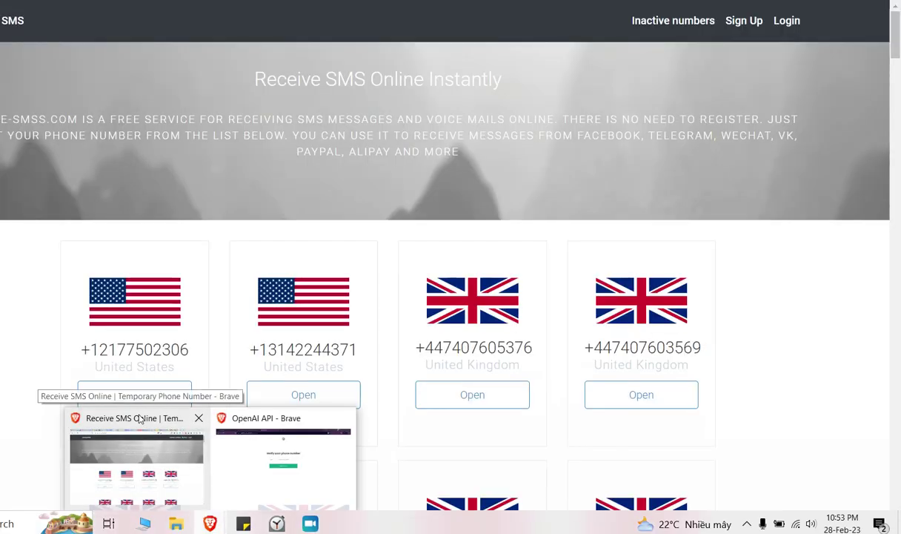
- Bring the Receive SMS Online window forward and clear the highlighted heading text
click(139, 419)
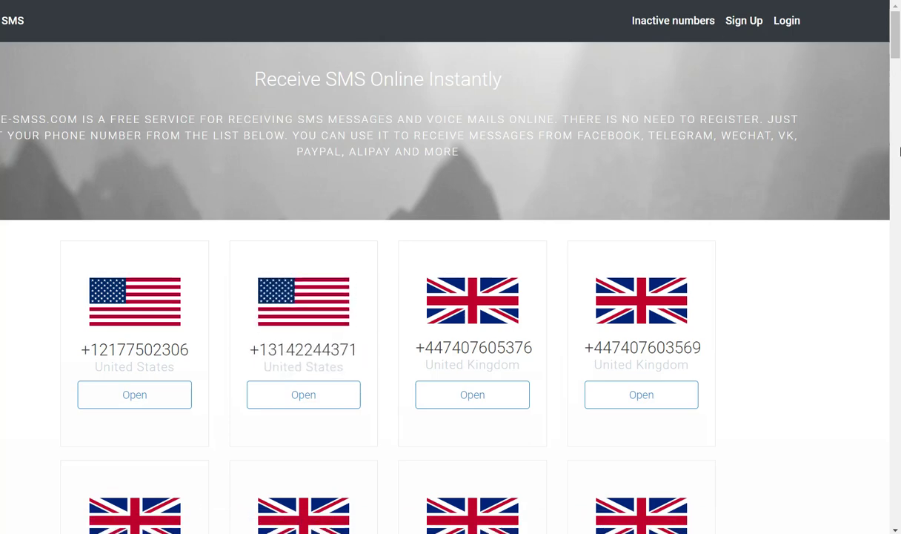
mouse_move(891, 58)
mouse_down()
mouse_move(895, 198)
mouse_move(895, 49)
mouse_up()
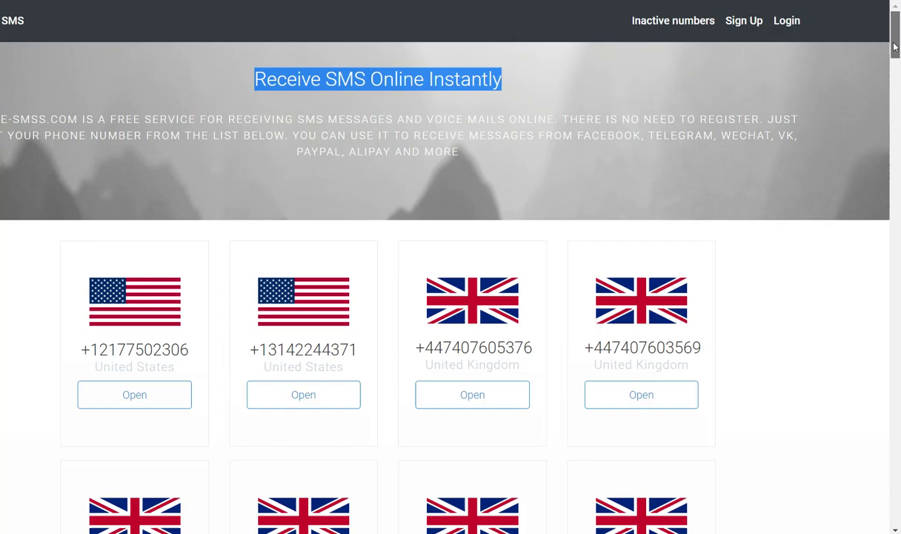
click(777, 70)
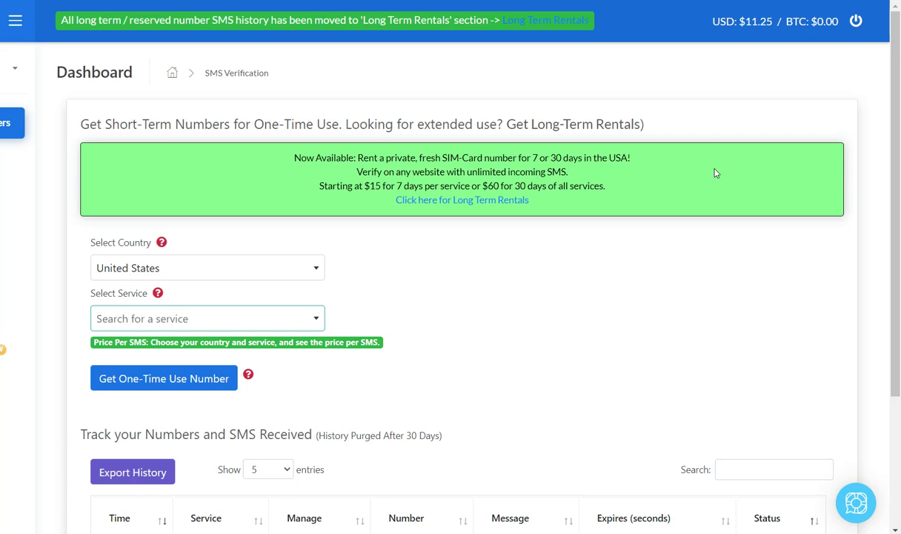
- Choose openai / chatgpt via a 'chat' service search and set the number's country to United Kingdom
scroll(396, 220, down, 2)
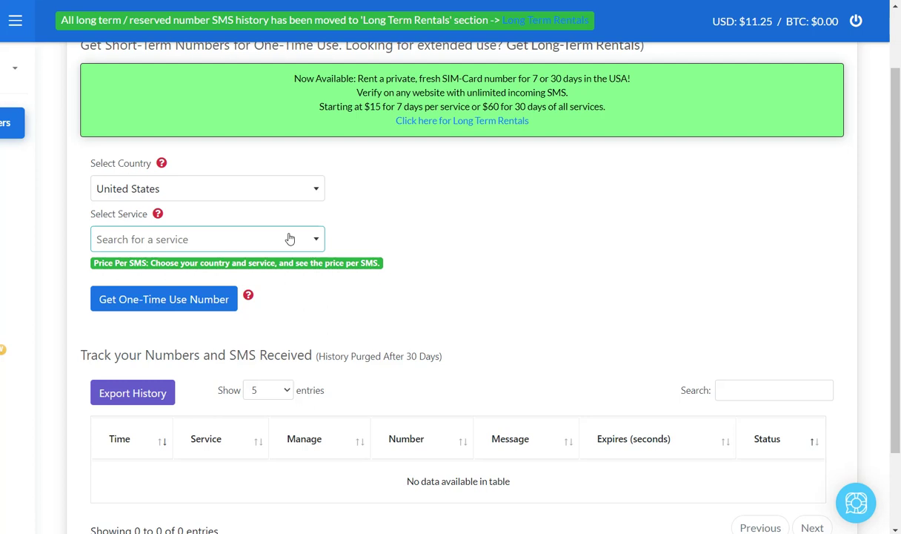
click(290, 238)
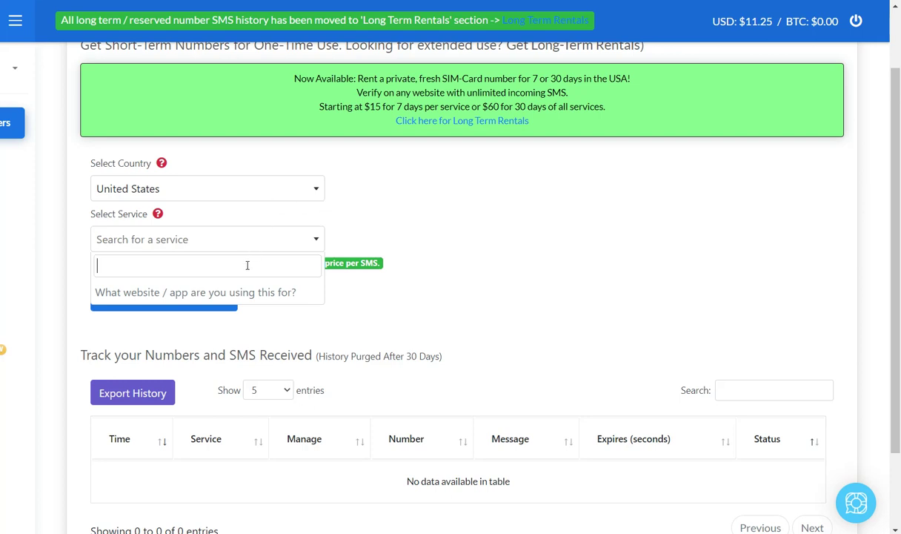
text(chat)
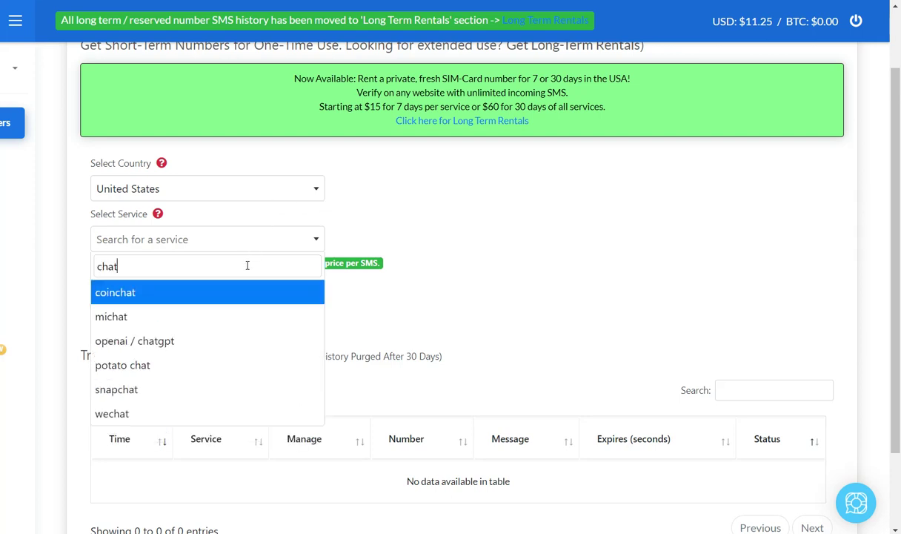
key(Down)
key(Down)
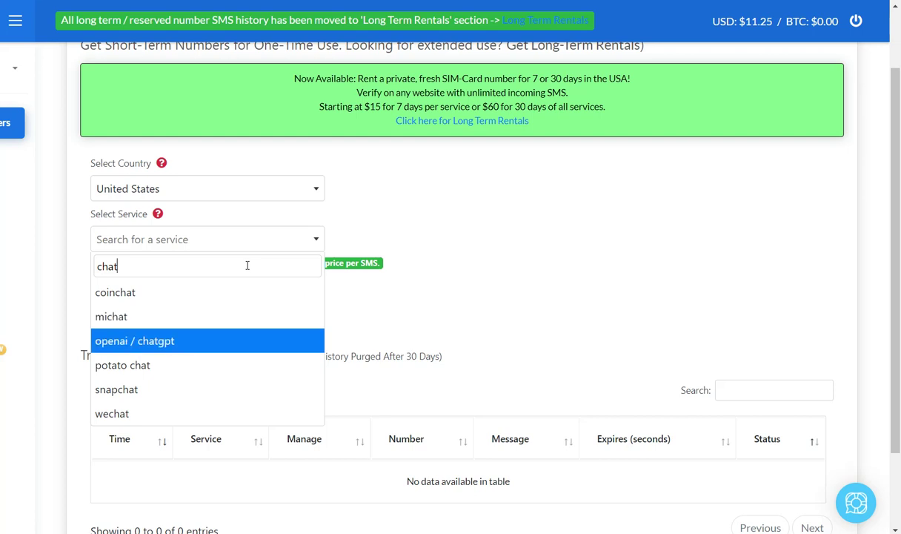
click(242, 338)
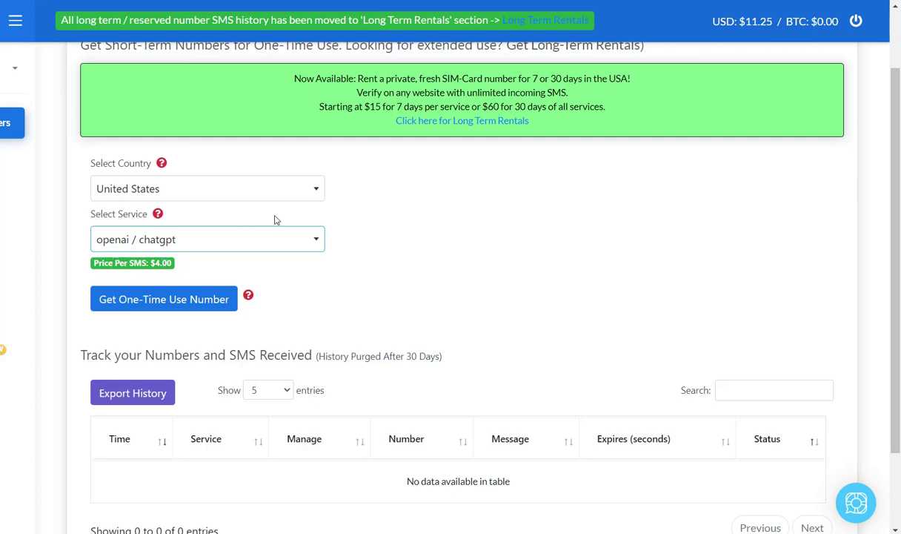
click(316, 191)
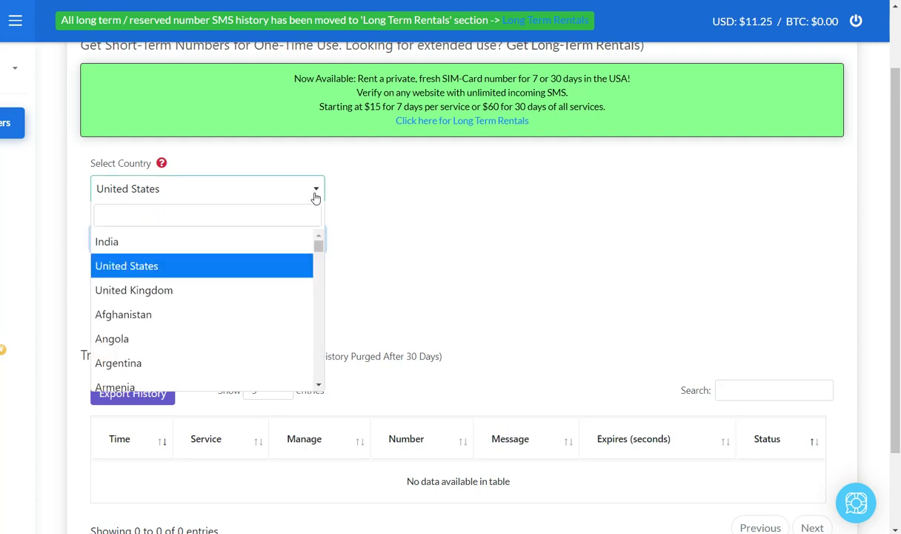
click(257, 289)
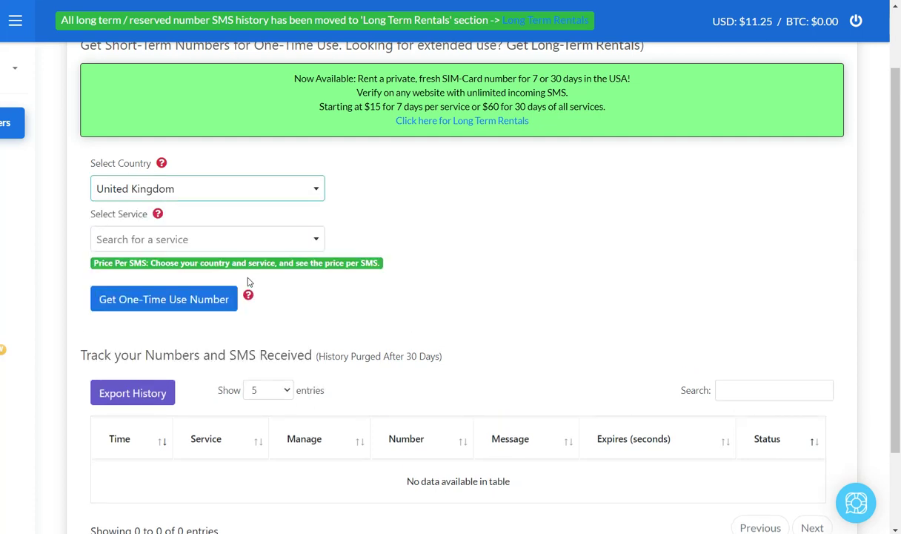
- Re-select the openai / chatgpt service by searching 'open', priced at $3.50 per SMS
click(248, 245)
text(chat)
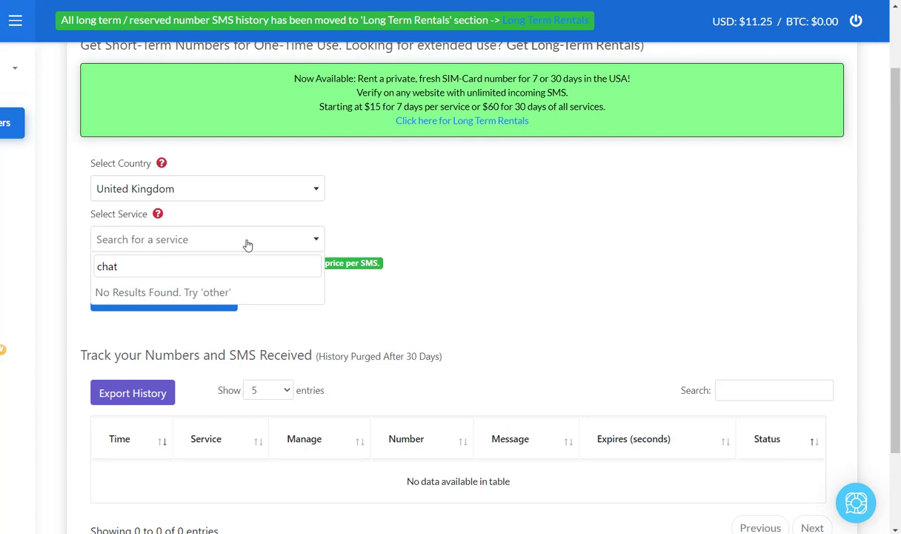
key(BackSpace)
key(BackSpace)
key(BackSpace)
key(BackSpace)
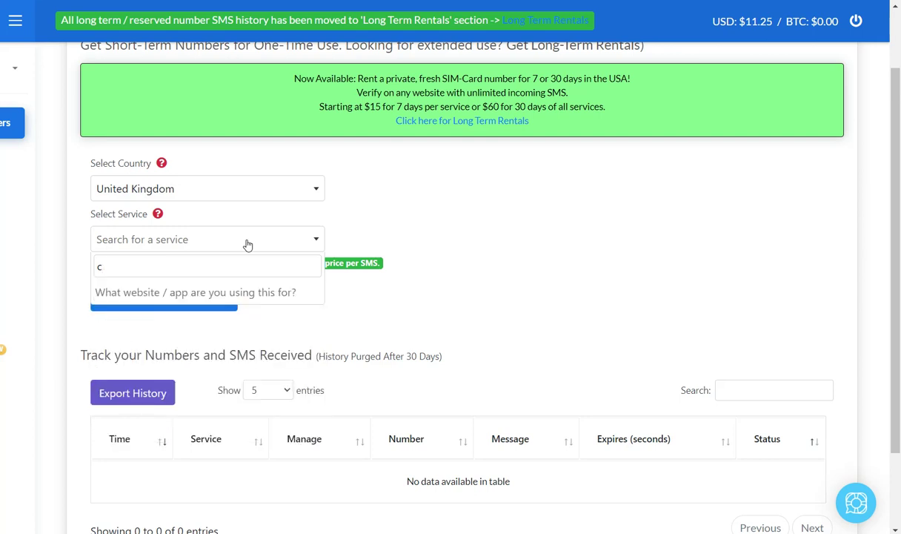
text(open)
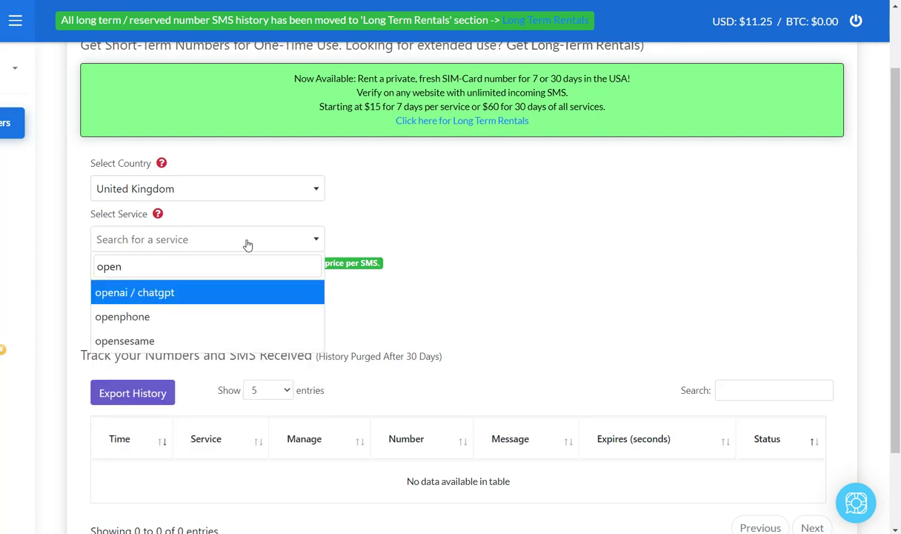
click(206, 292)
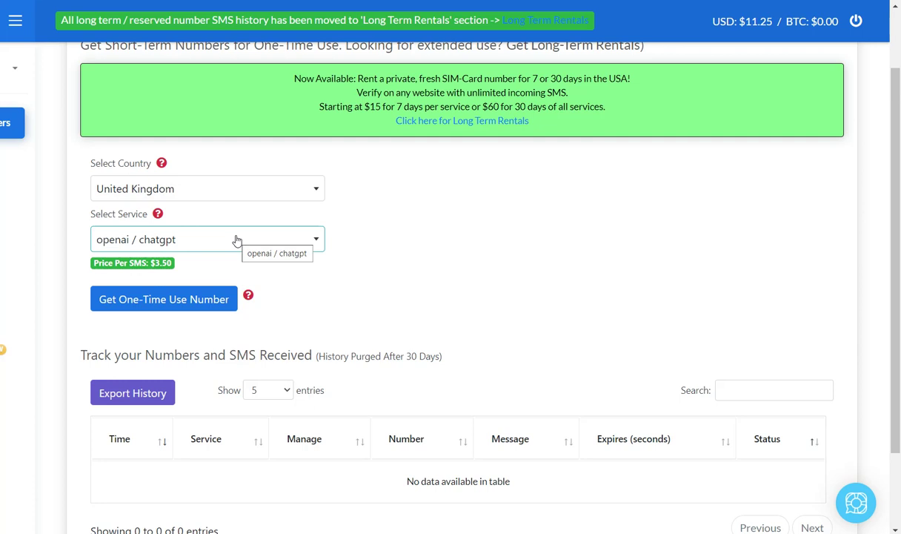
- Rent a one-time UK number for openai / chatgpt and copy it from the tracking table
click(188, 307)
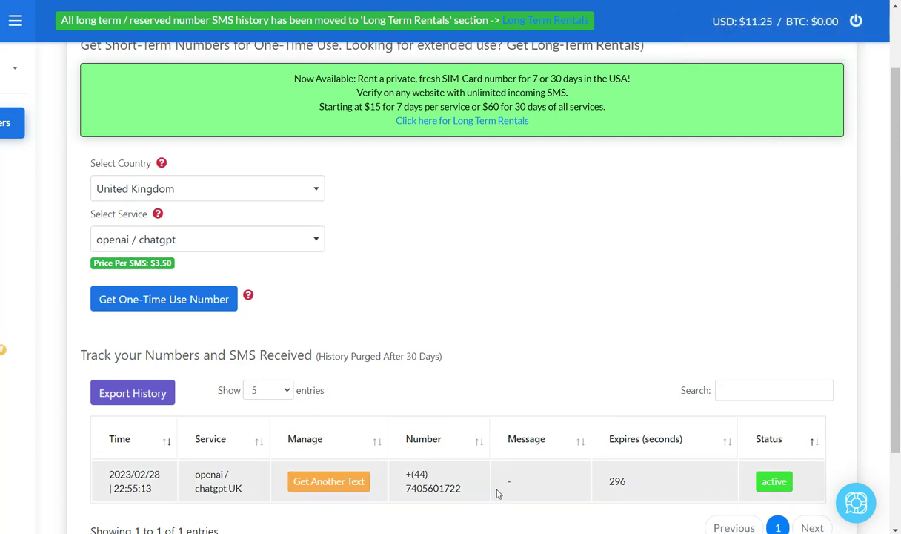
double_click(457, 486)
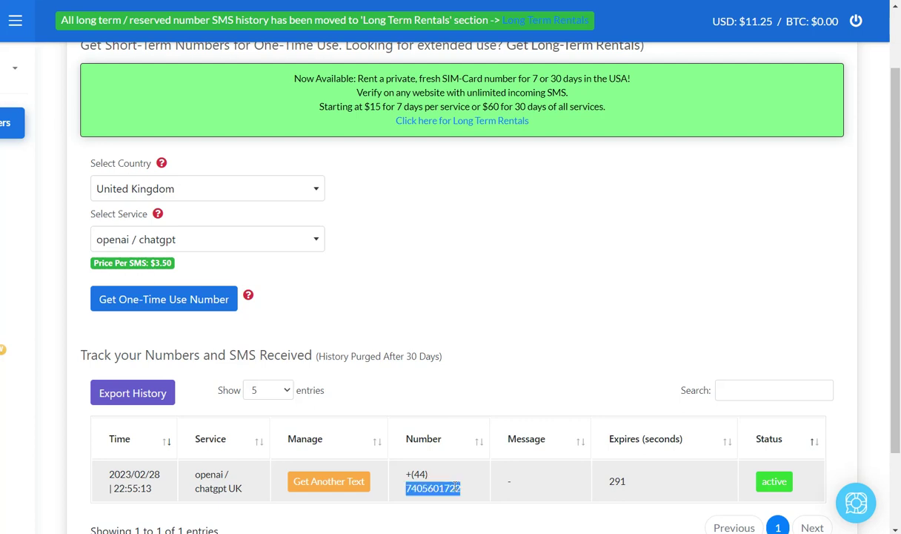
right_click(429, 484)
click(487, 381)
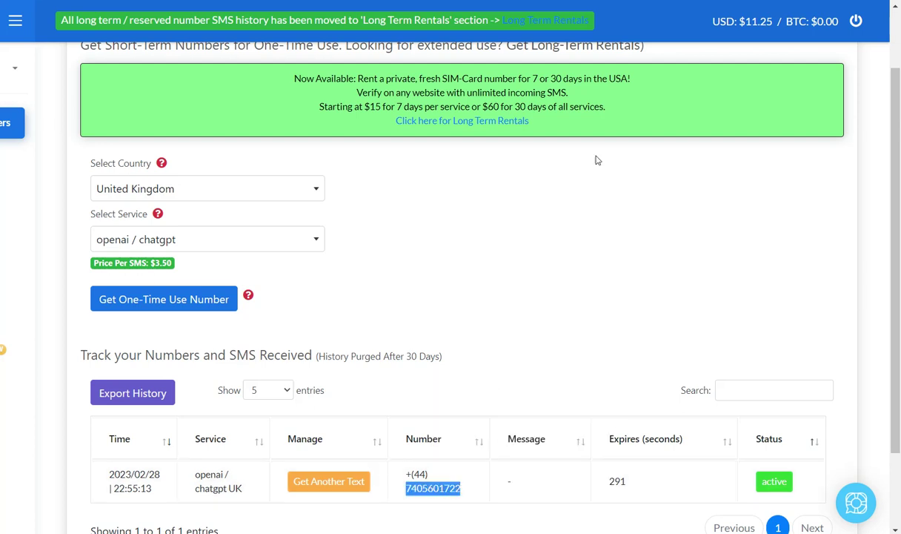
- Switch back to the OpenAI phone verification window
mouse_move(323, 527)
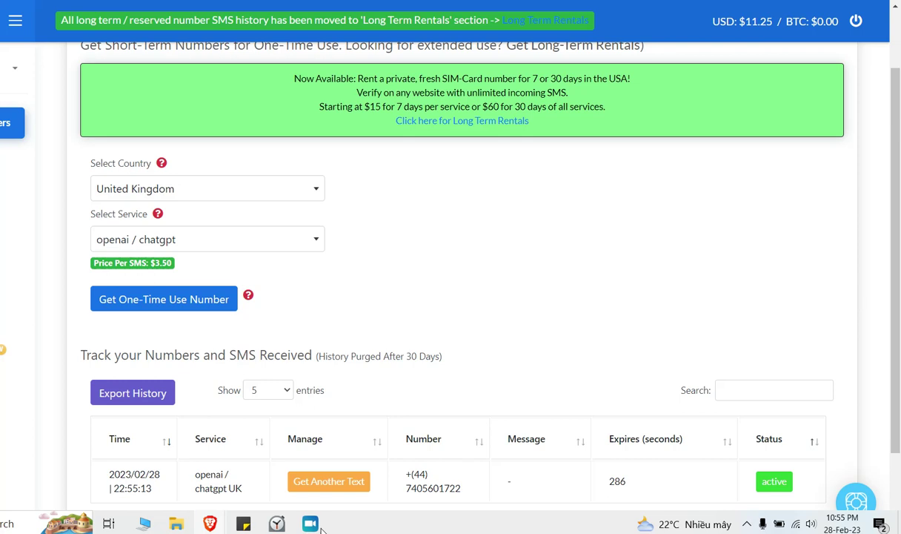
mouse_move(222, 511)
click(277, 445)
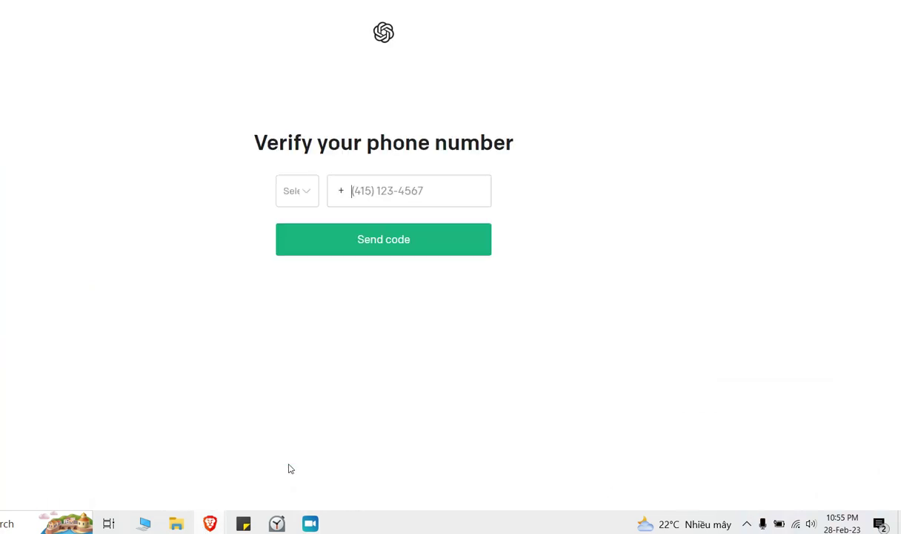
- Set the phone country to United Kingdom, paste the rented number and request the SMS code
click(312, 193)
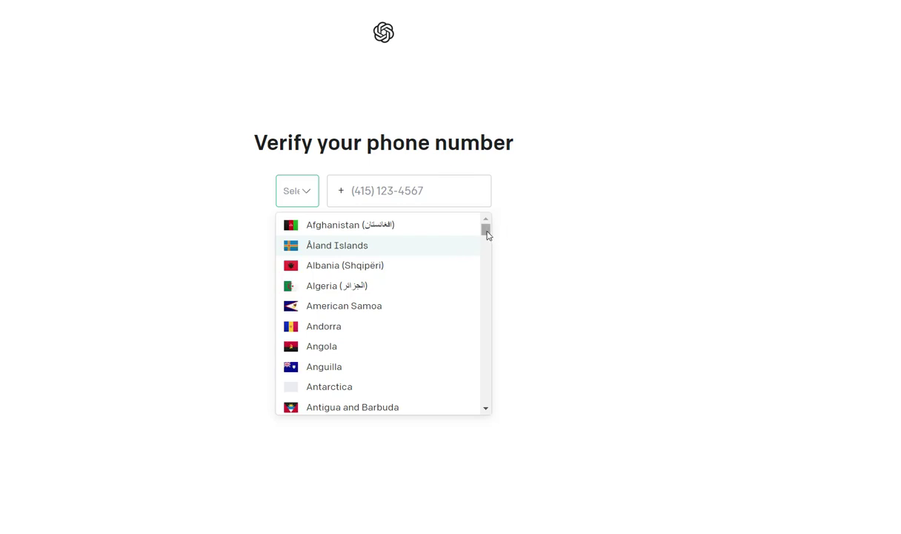
drag(485, 233, 483, 392)
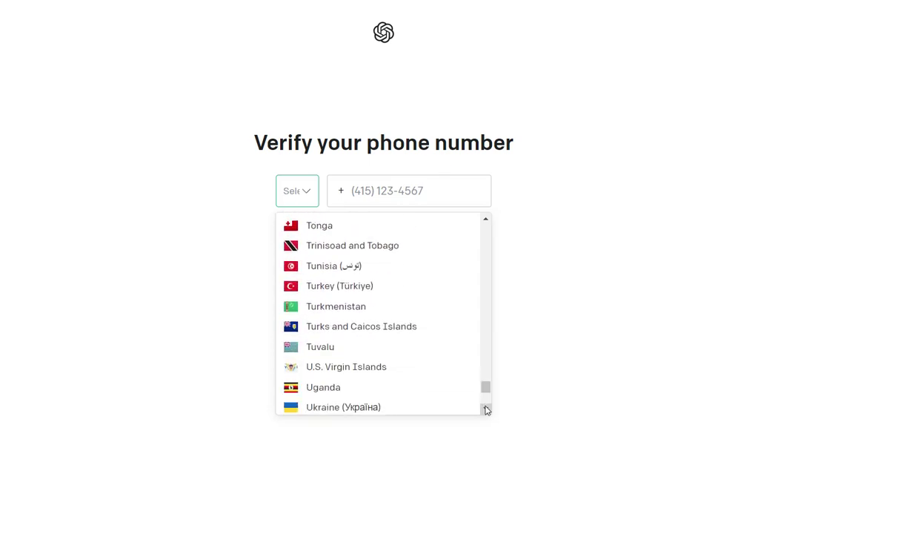
click(485, 408)
click(486, 409)
click(486, 408)
click(486, 409)
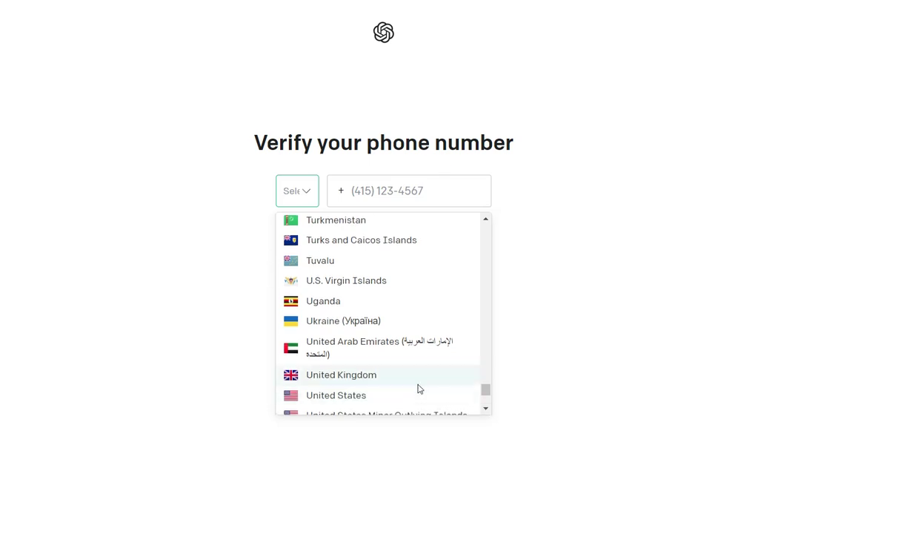
click(417, 380)
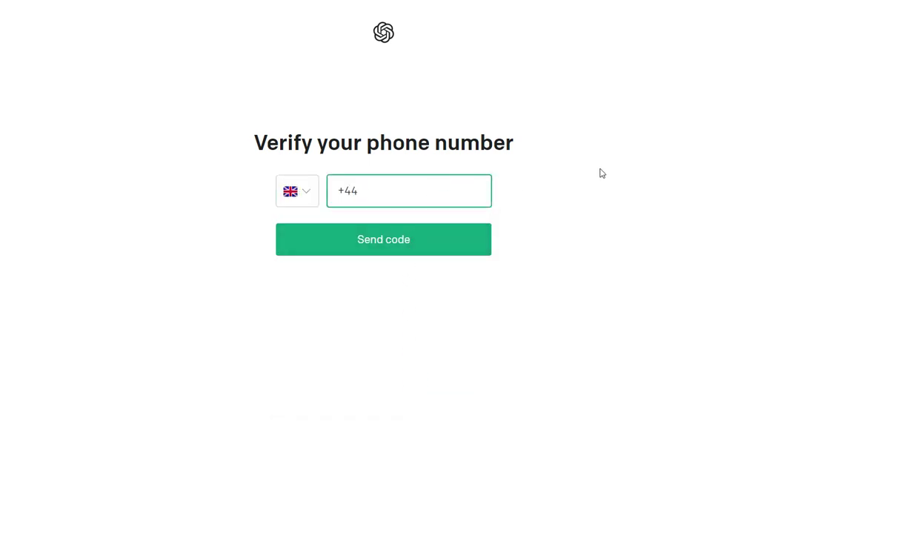
key(ctrl+v)
click(425, 250)
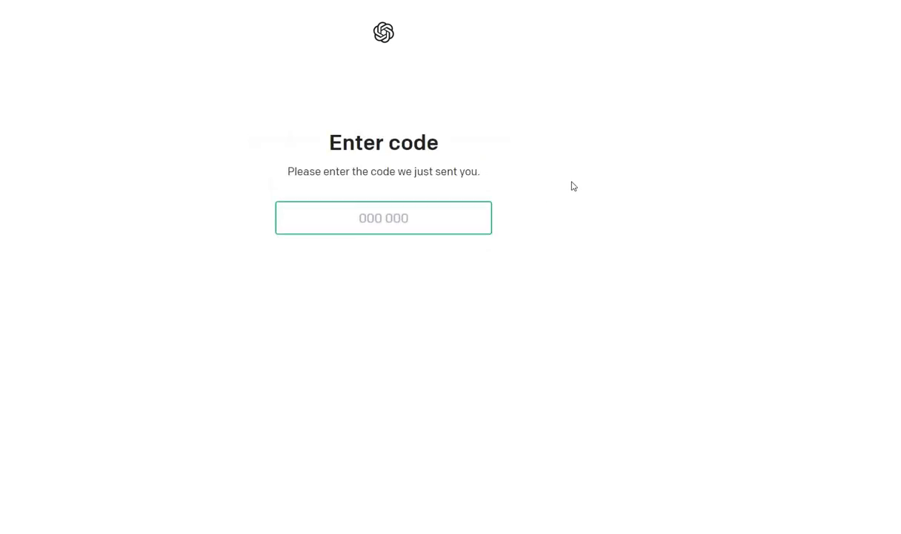
- Bring up the MobileSMS dashboard and scroll to the rented UK number's incoming message
click(211, 524)
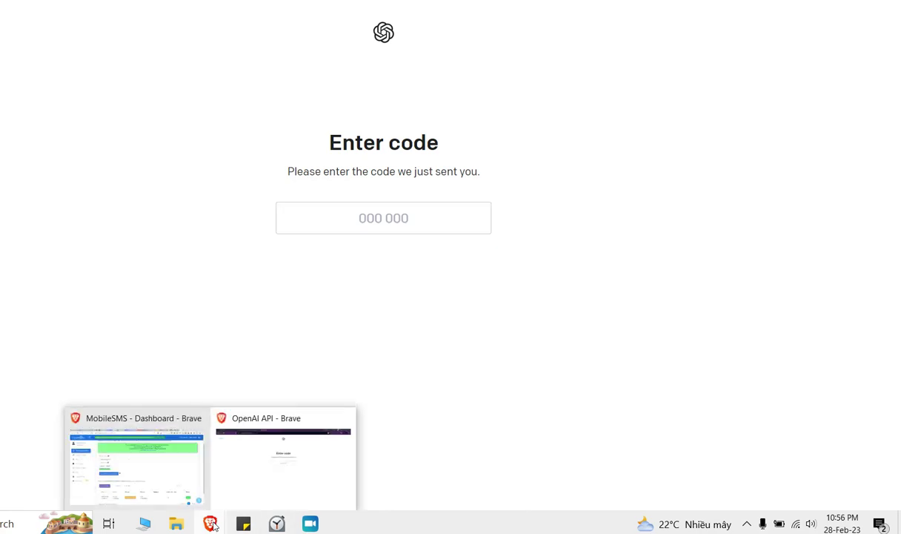
click(130, 404)
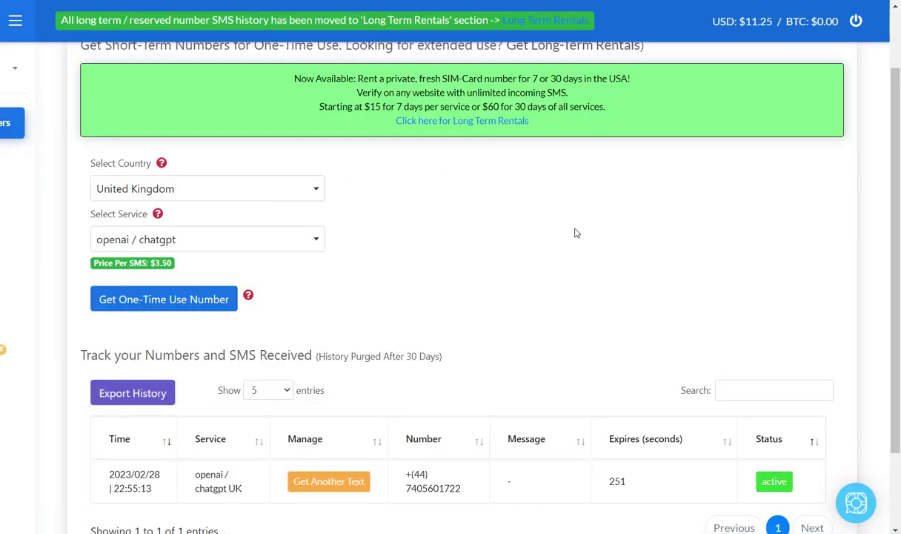
drag(893, 319, 890, 393)
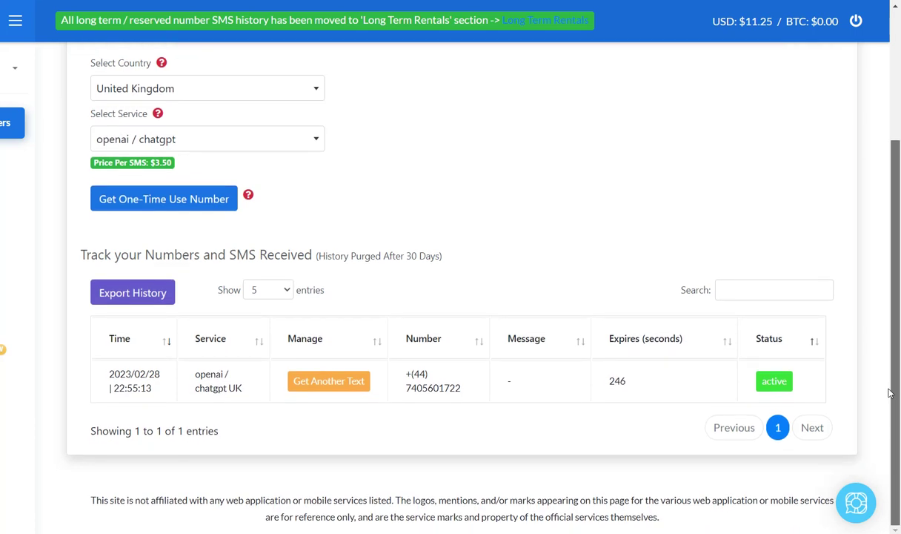
drag(890, 393, 890, 376)
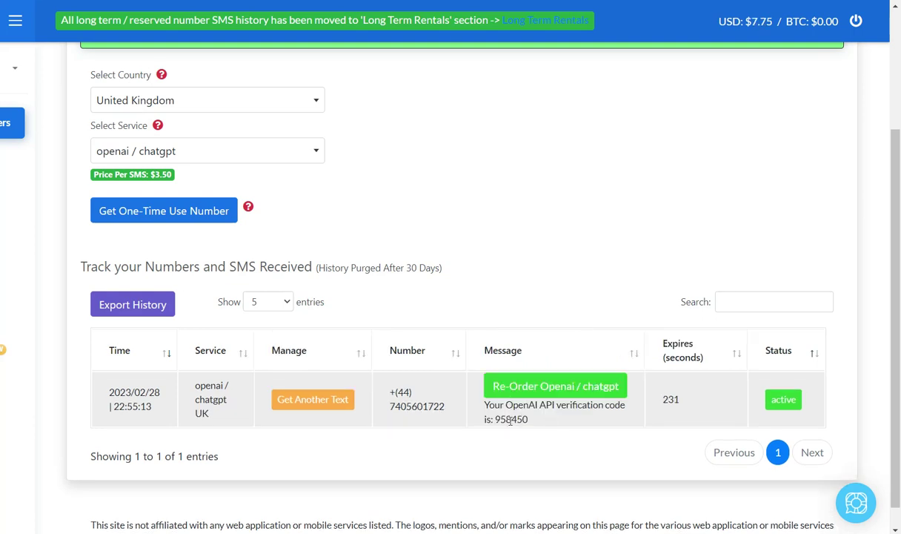
- Select the full OpenAI verification code in the Message column and copy it
drag(497, 419, 516, 419)
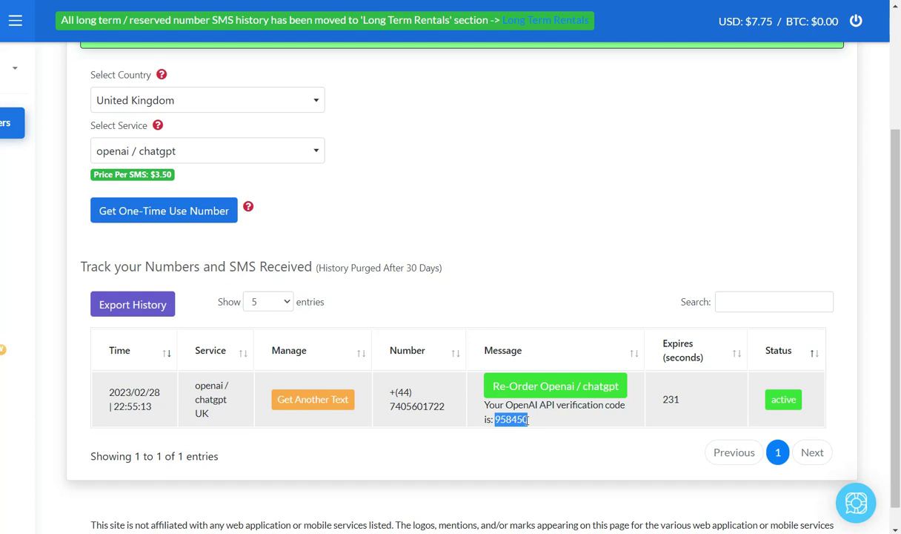
right_click(519, 420)
click(539, 428)
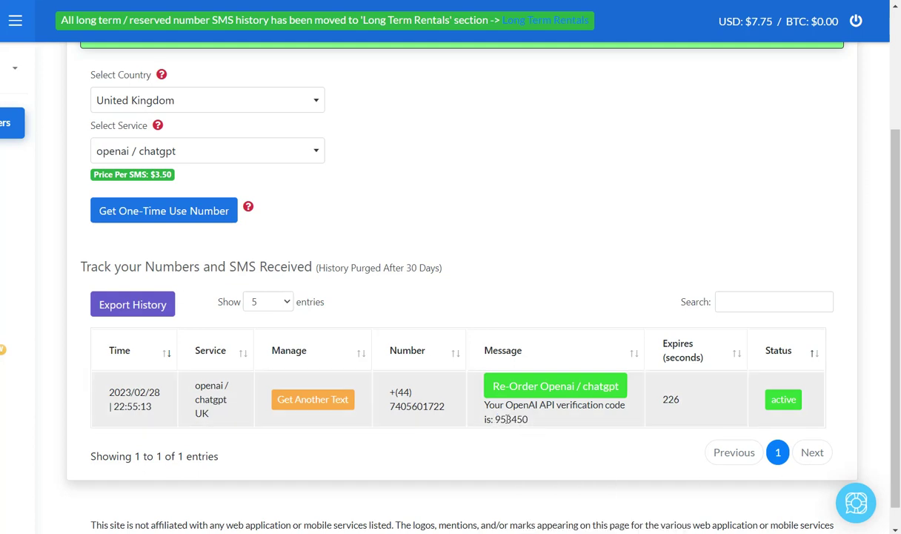
drag(497, 418, 530, 419)
right_click(520, 422)
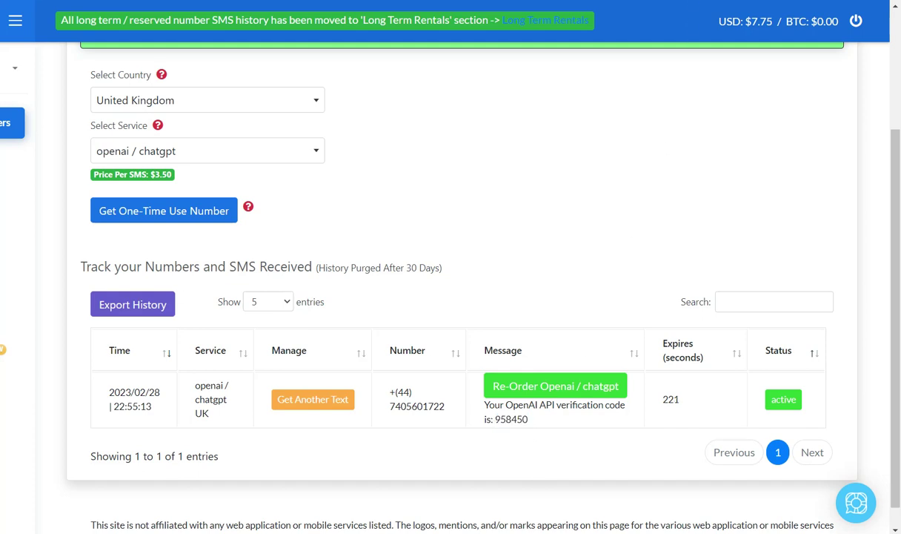
- Return to the OpenAI signup 'Enter code' page in Brave
mouse_move(111, 525)
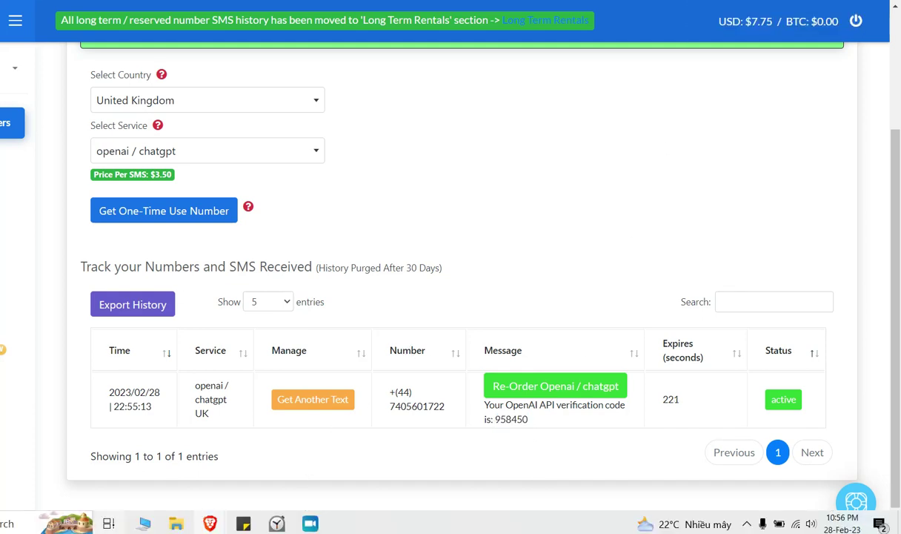
mouse_move(210, 525)
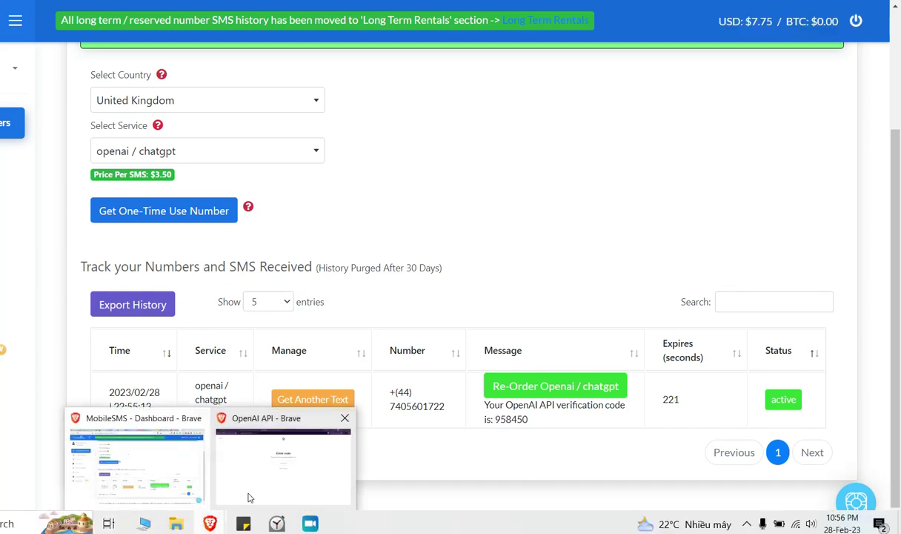
click(267, 415)
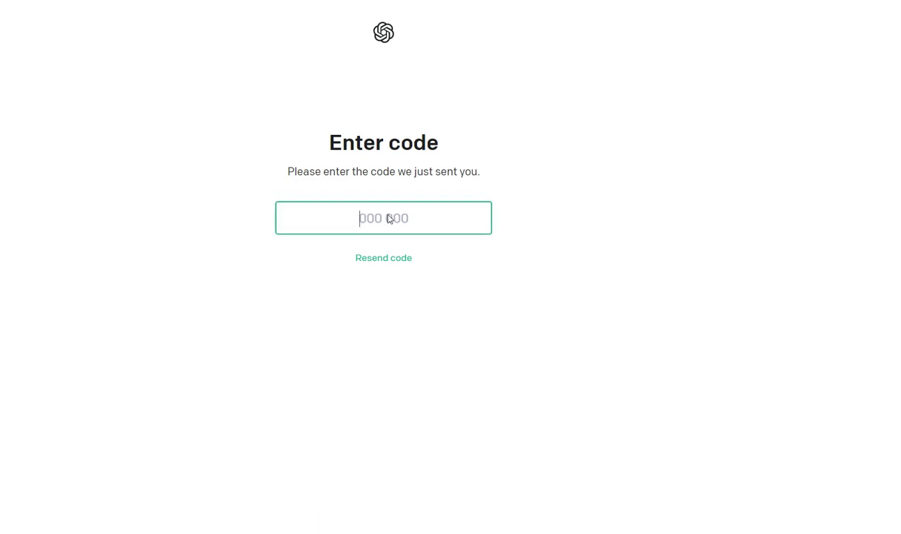